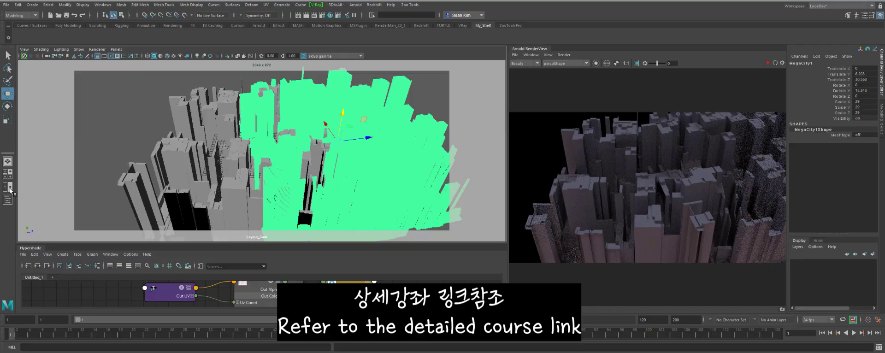
Split the viewport layout into a top view beside the camera view.
{"action": "left_click", "coordinate": [10, 190]}
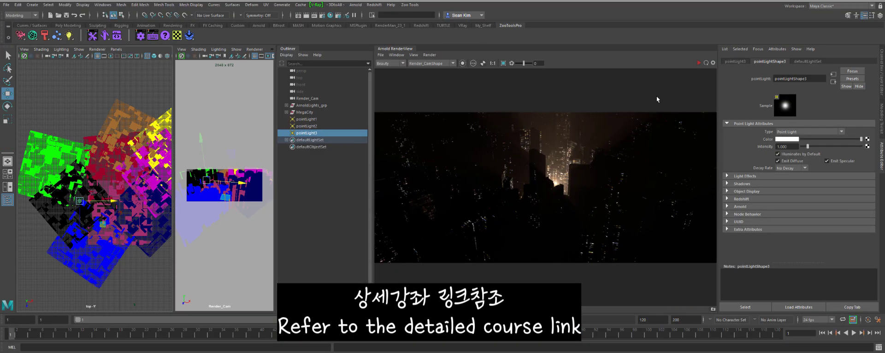
Minimize the Render Settings window to reveal the scene Outliner.
{"action": "left_click", "coordinate": [445, 69]}
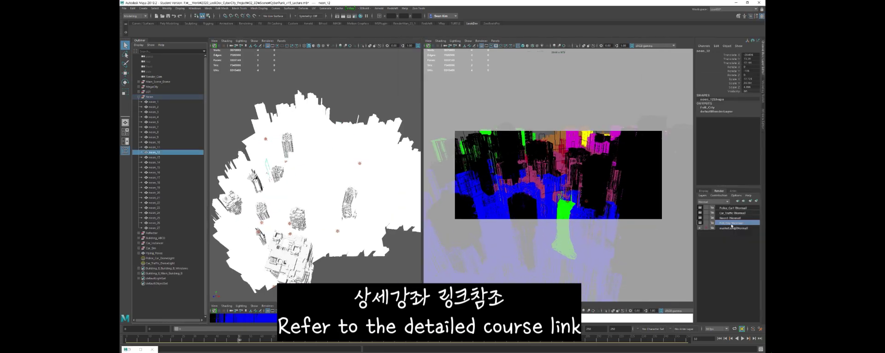
Start an Arnold render of the scene in RenderView.
{"action": "left_click", "coordinate": [360, 16]}
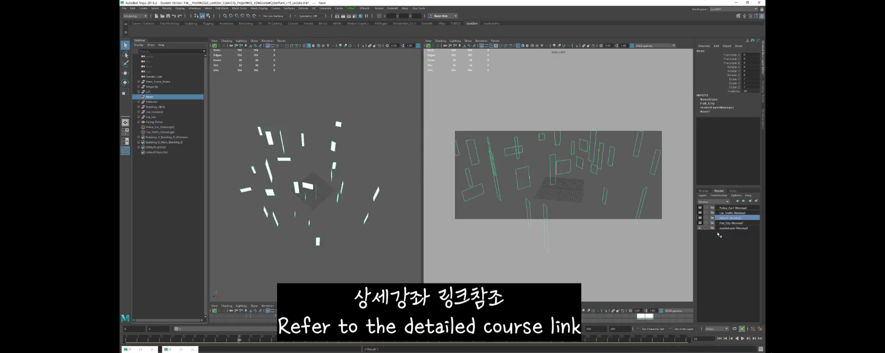